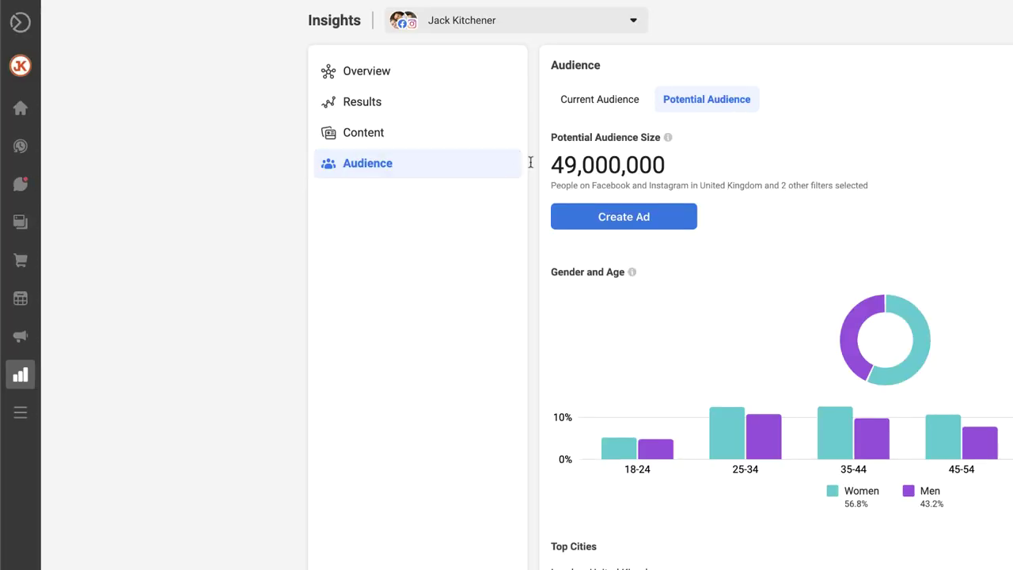
pyautogui.click(621, 105)
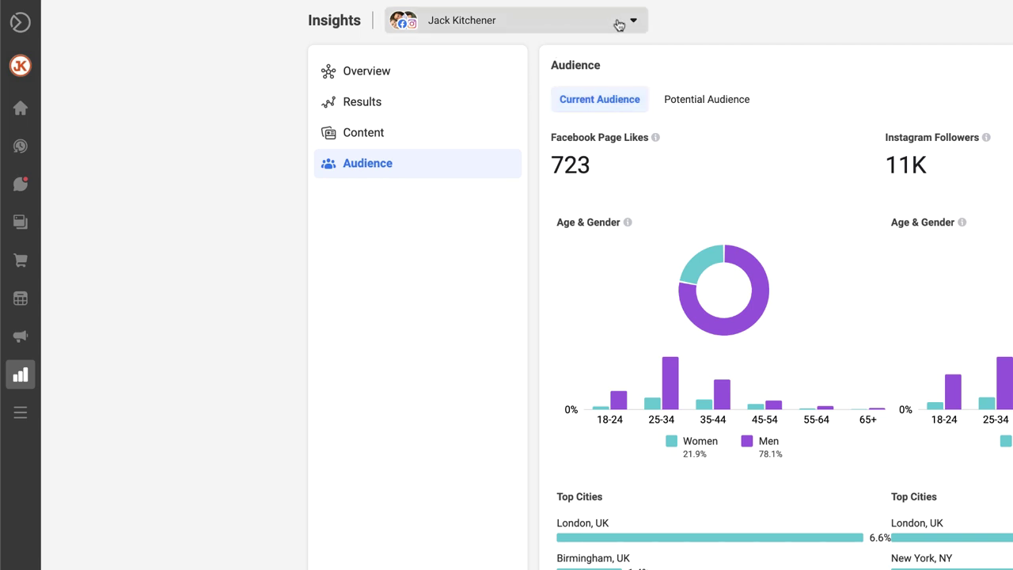
pyautogui.click(712, 101)
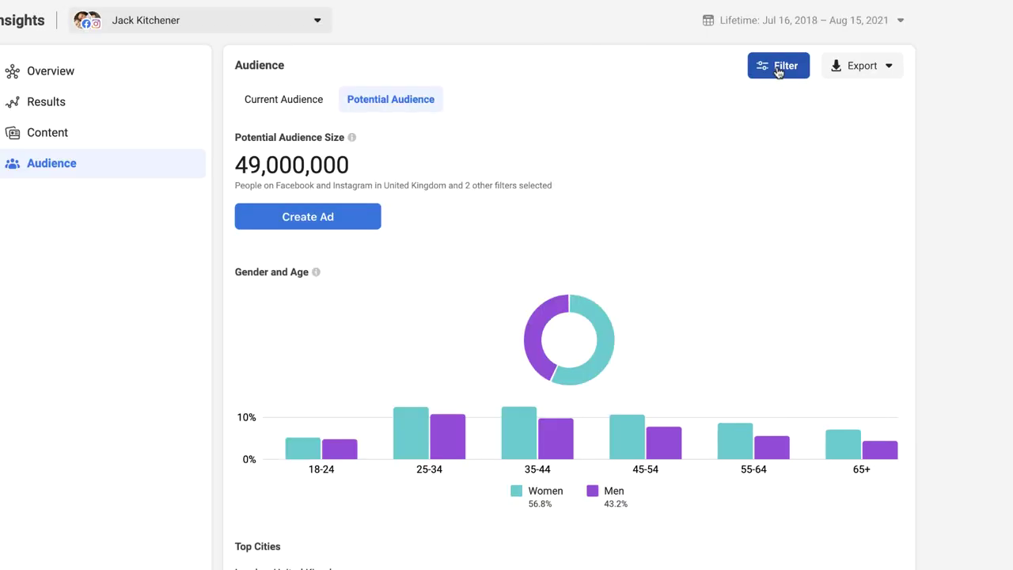
# - Set the potential audience's location filter to United Kingdom and try Create Audience
pyautogui.click(778, 66)
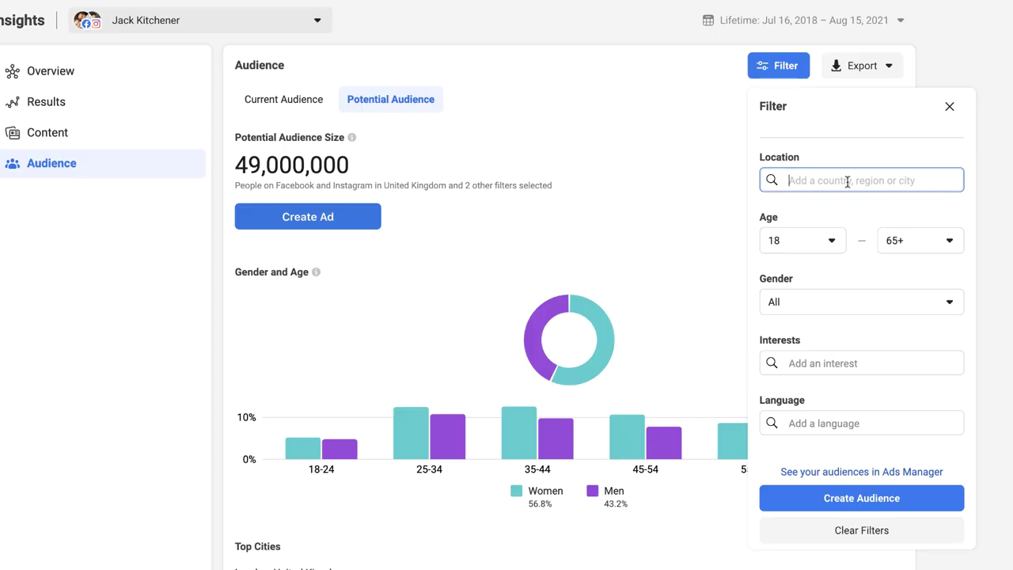
pyautogui.write('united ki')
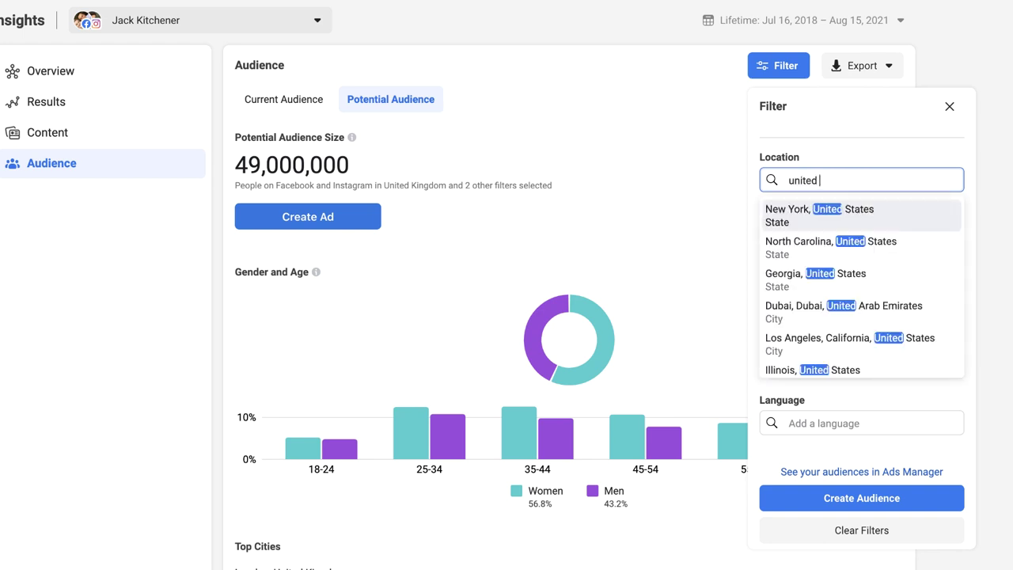
pyautogui.click(827, 216)
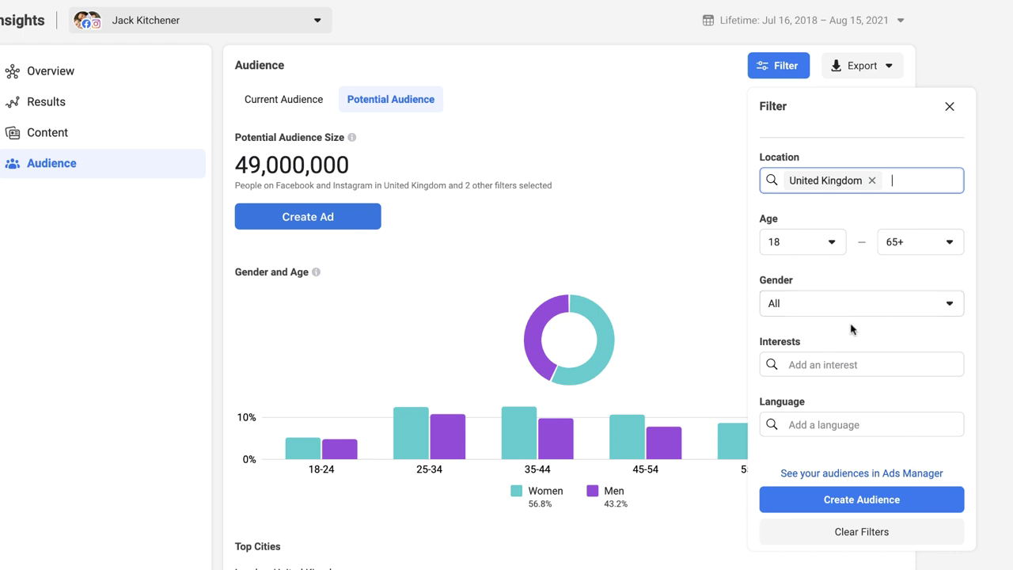
pyautogui.click(888, 499)
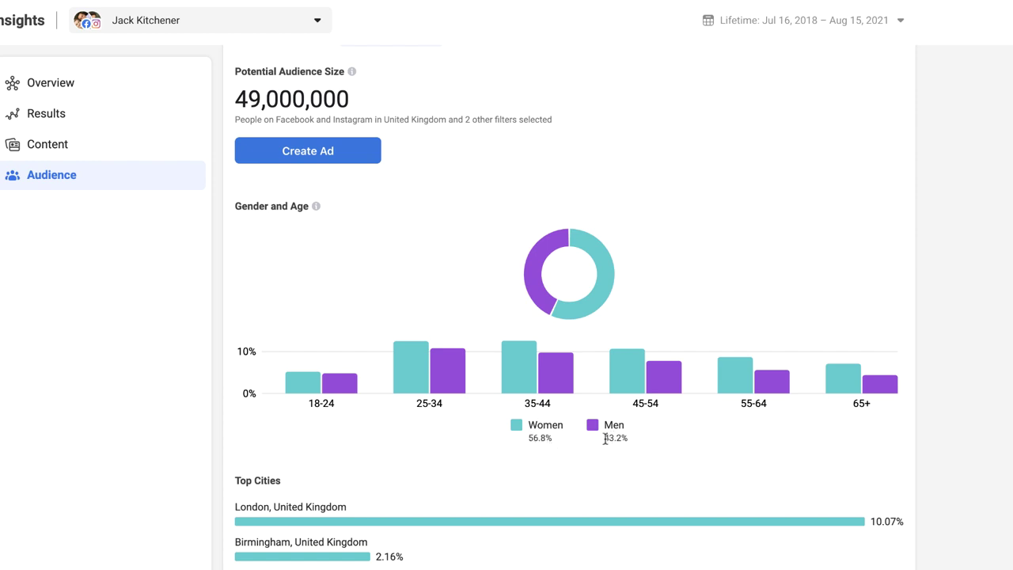
# - Scroll through the UK audience's Top Cities and Top Pages breakdown
pyautogui.scroll(-4, 943, 241)
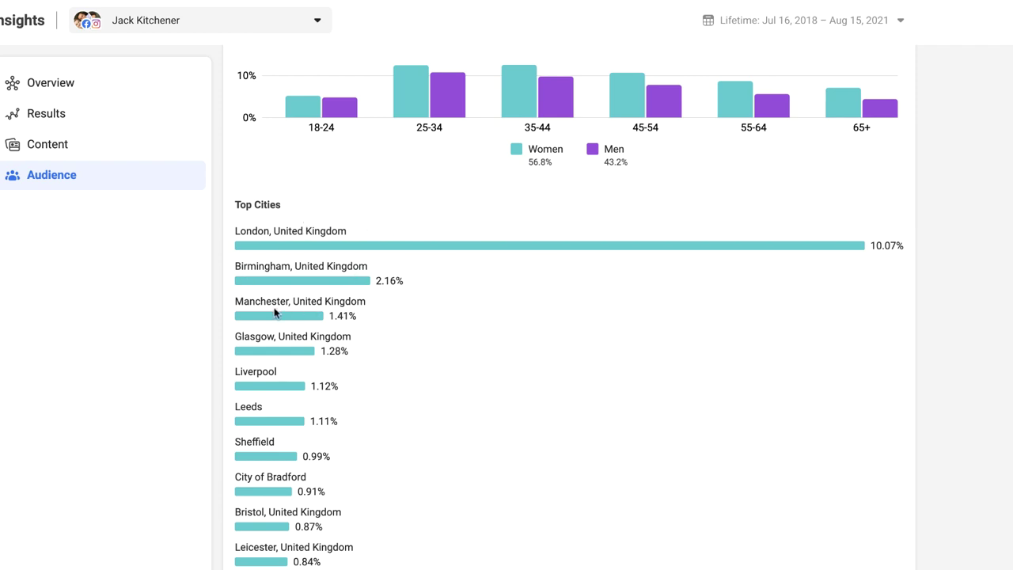
pyautogui.scroll(-7, 353, 166)
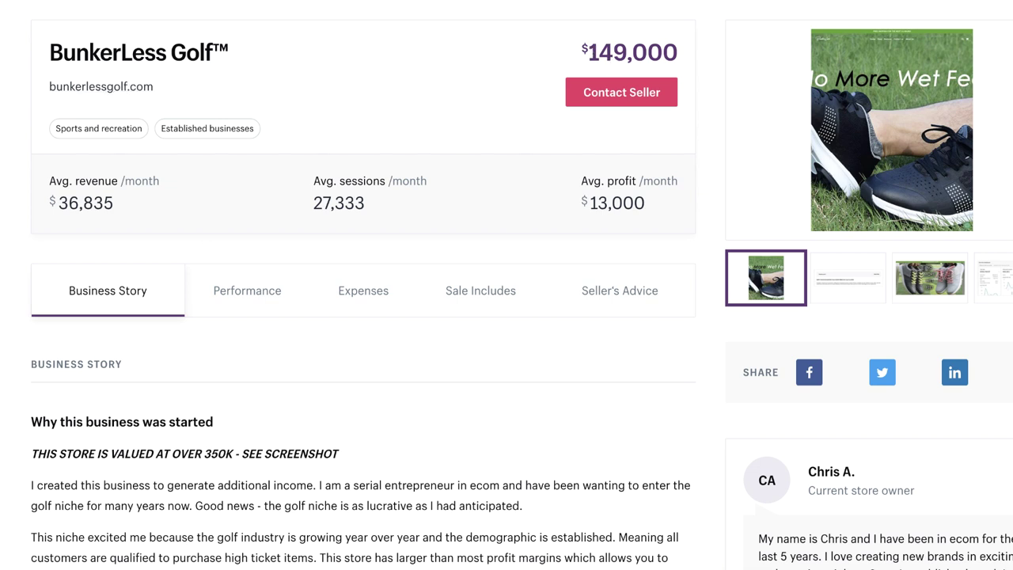
# - Scroll the BunkerLess Golf listing to its revenue chart's July 2020 peak
pyautogui.scroll(-15, 10, 87)
pyautogui.moveTo(176, 168)
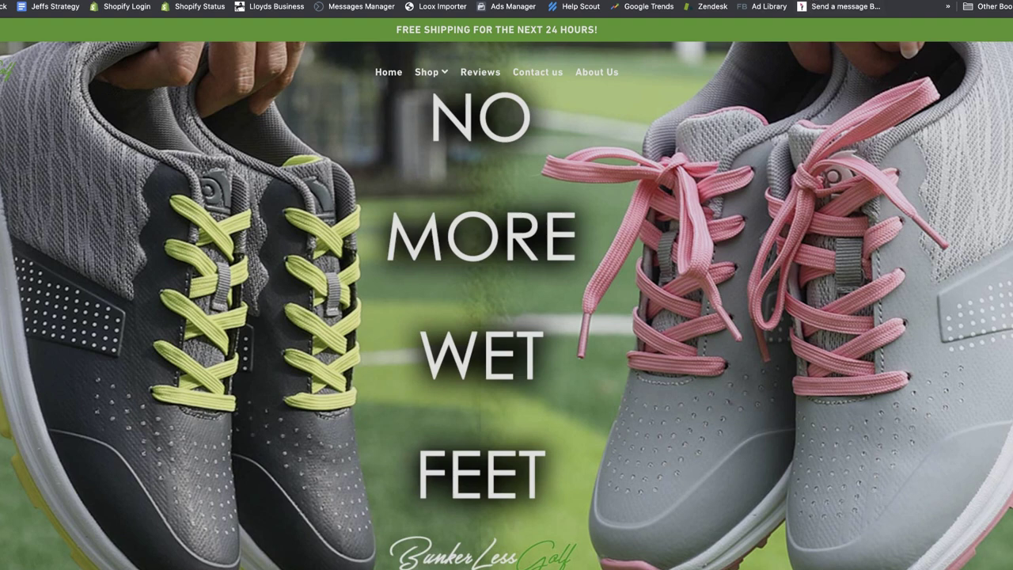
# - Use Koala Inspector's Best Sellers to open the $79.97 Nextlite Pro Thestron Golf Shoe
pyautogui.click(799, 2)
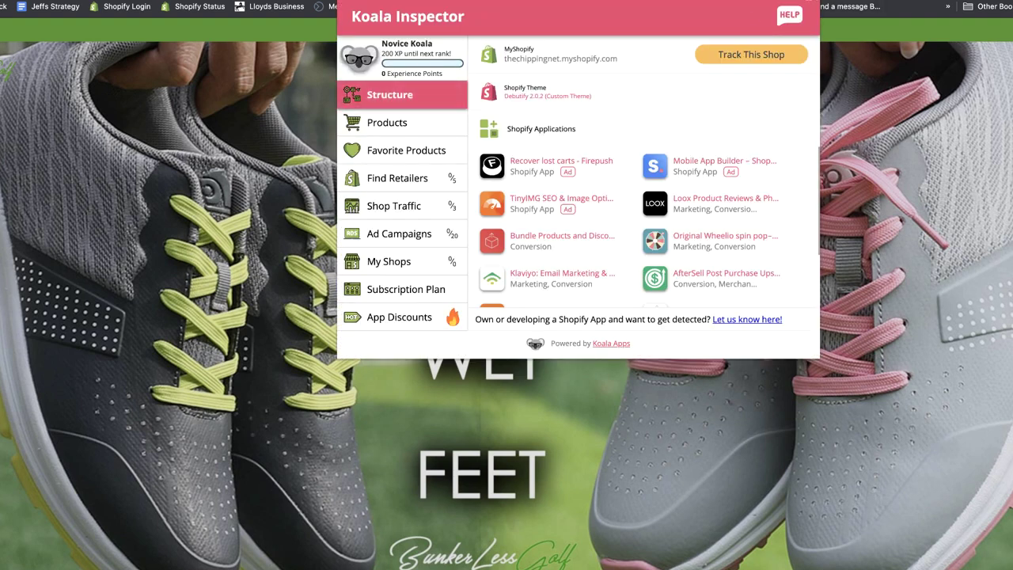
pyautogui.click(409, 119)
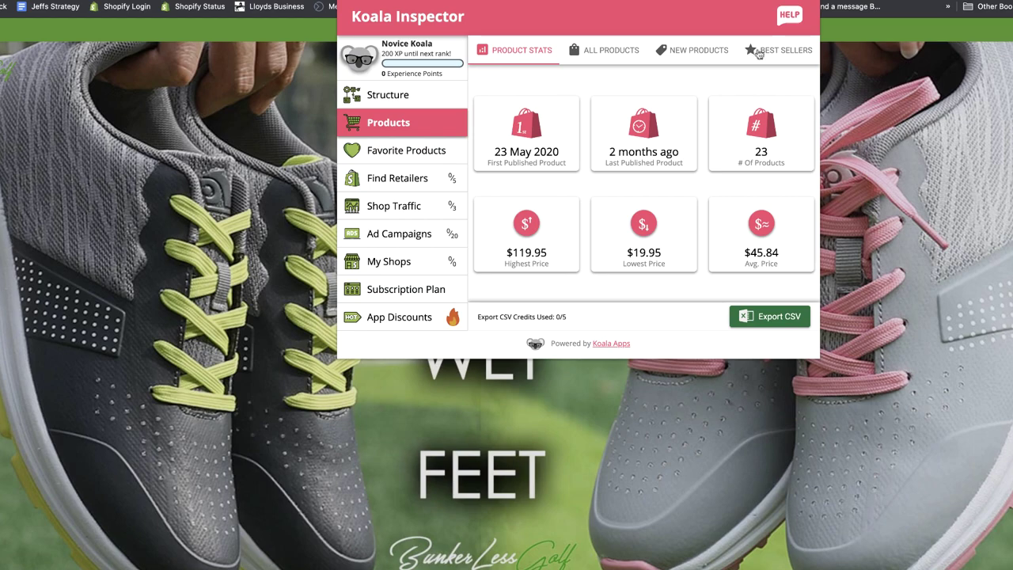
pyautogui.click(773, 51)
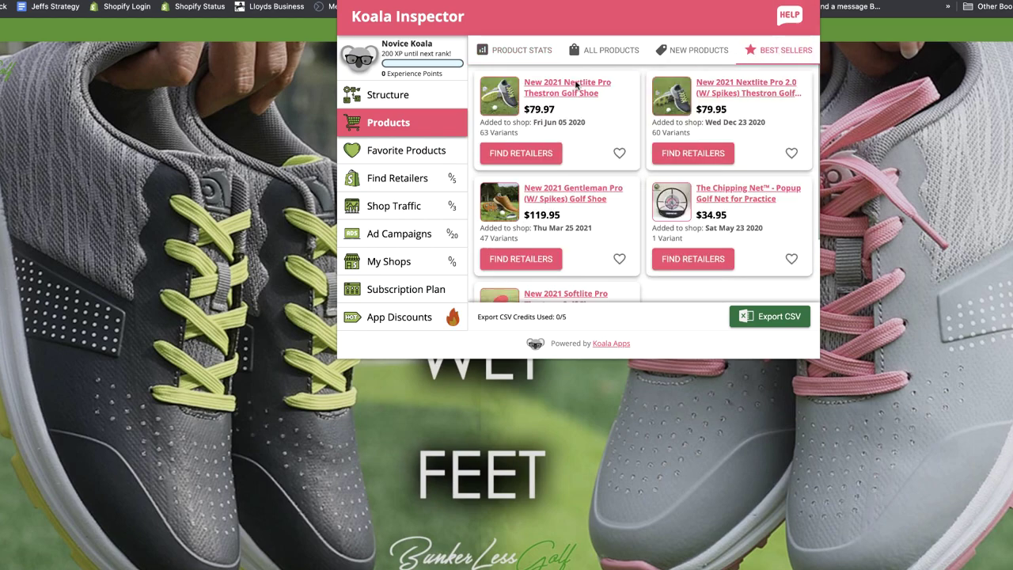
pyautogui.click(576, 85)
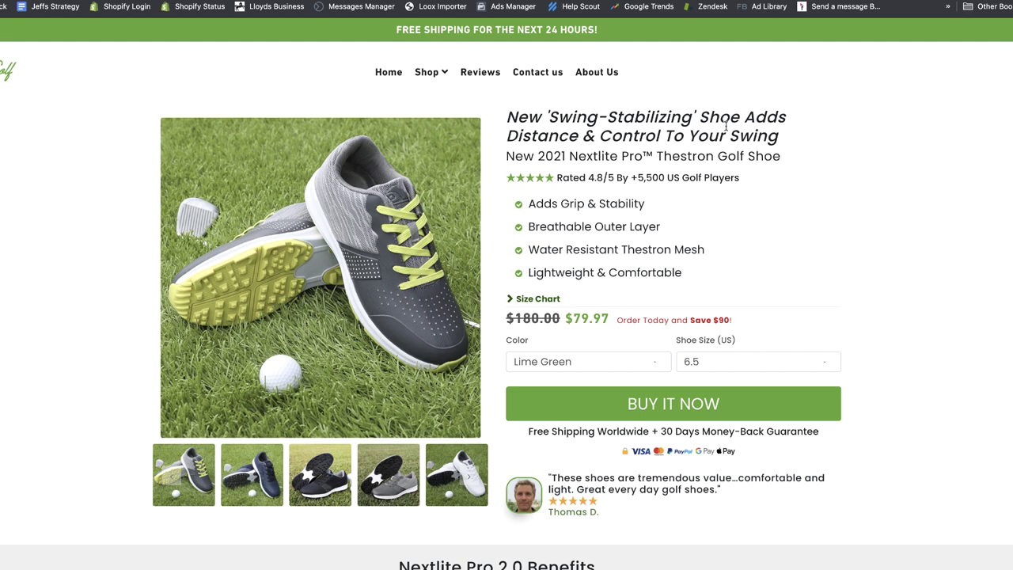
pyautogui.hotkey('ctrl', 'Tab')
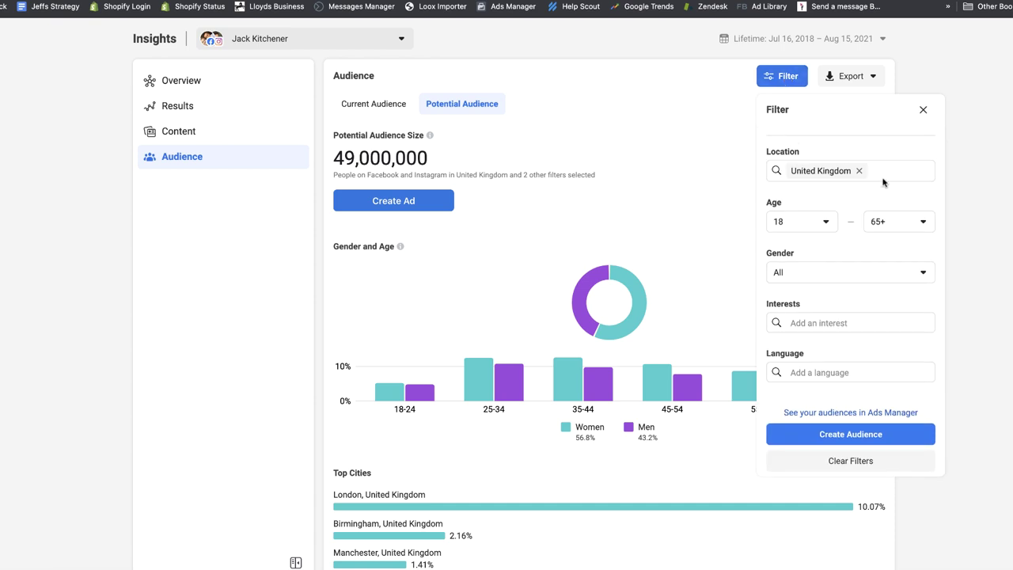
# - Add Golf as an interest filter, shrinking the UK audience to 16,000,000
pyautogui.scroll(-1, 864, 202)
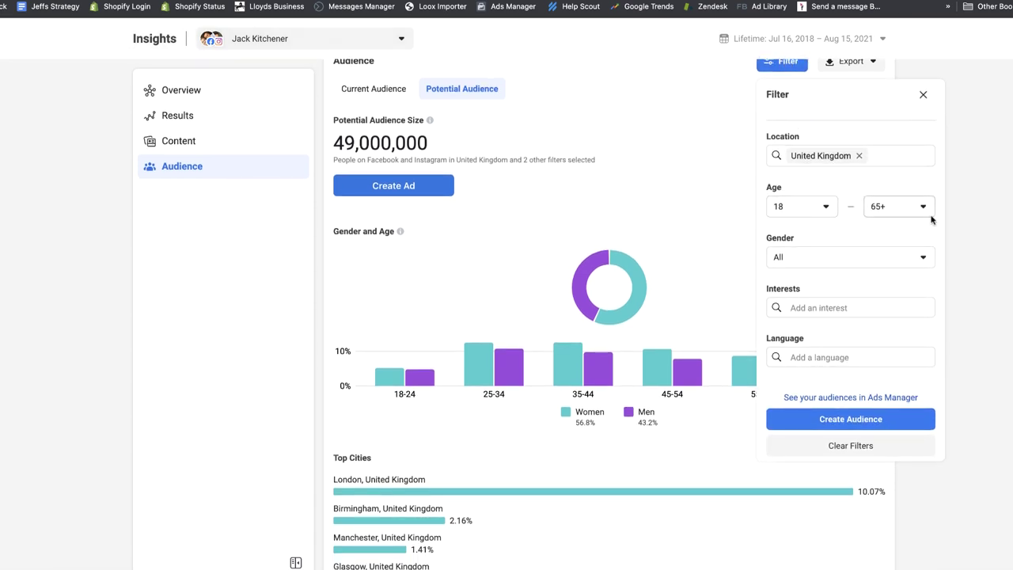
pyautogui.scroll(-2, 842, 269)
pyautogui.click(839, 274)
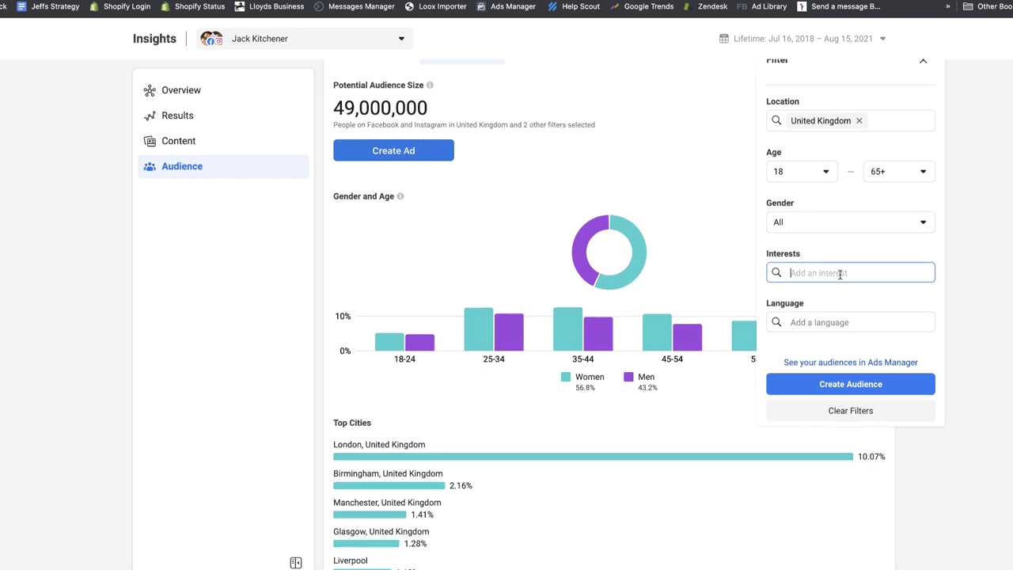
pyautogui.write('golf')
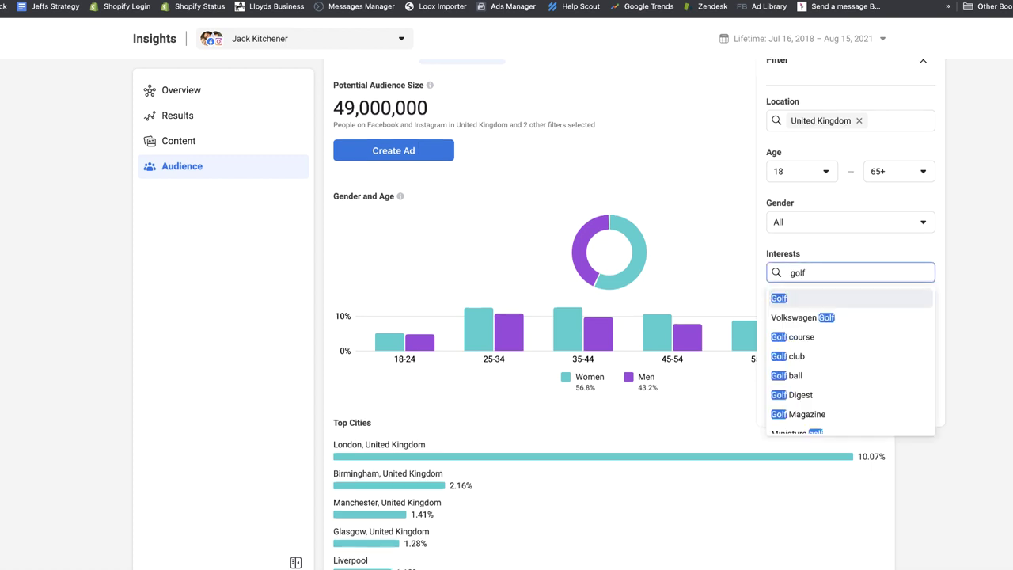
pyautogui.click(854, 299)
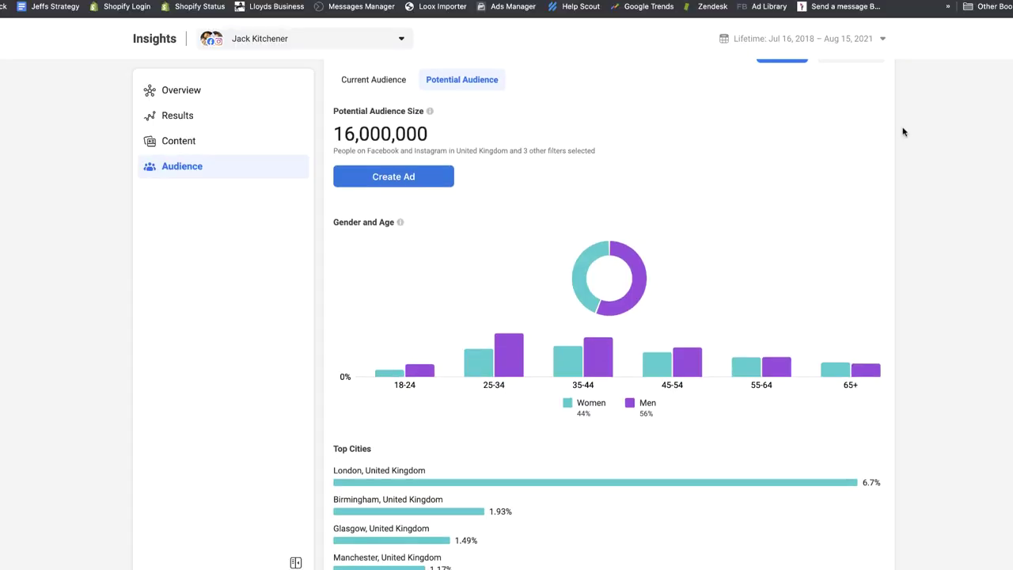
# - Scroll down to the Golf audience's Top Pages
pyautogui.scroll(-10, 903, 132)
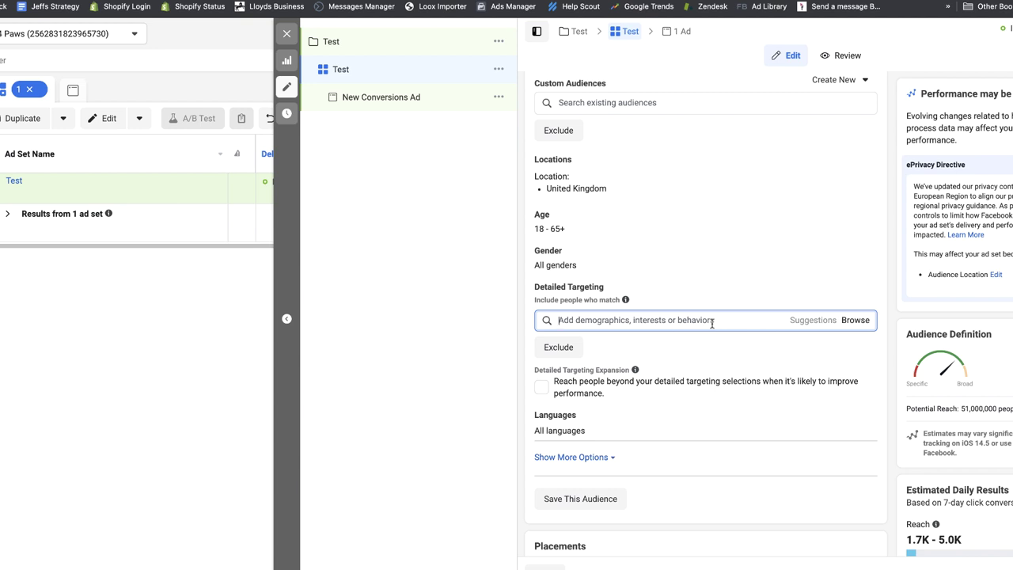
# - Add Golf to the Test ad set's Detailed Targeting and browse suggested related interests
pyautogui.write('go')
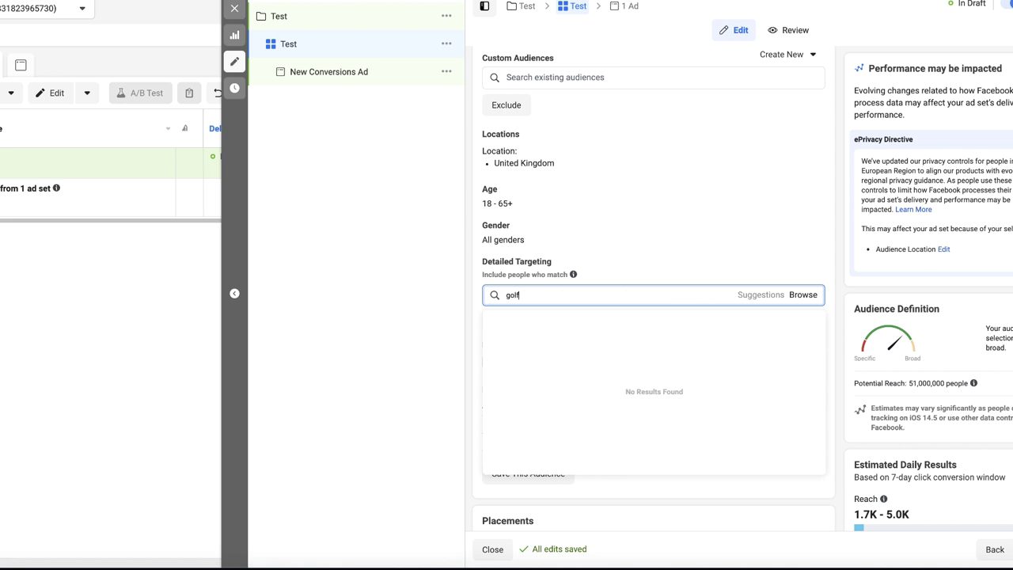
pyautogui.write('lf')
pyautogui.click(572, 319)
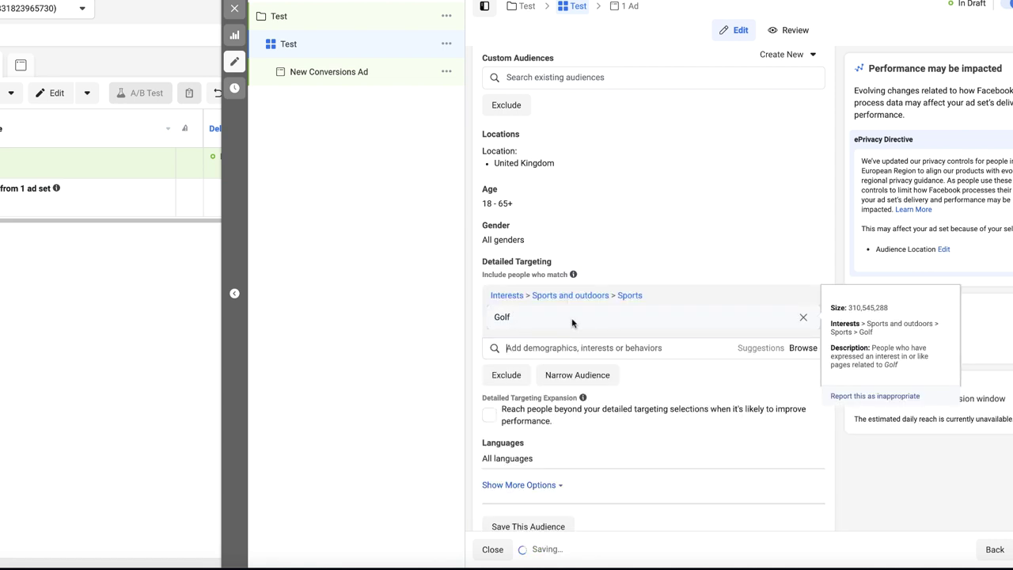
pyautogui.click(758, 349)
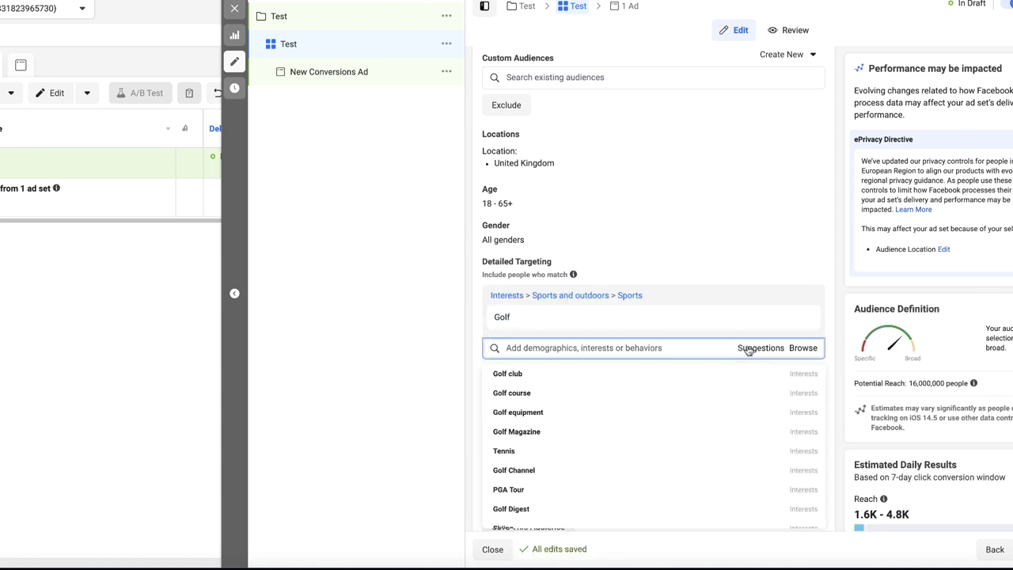
pyautogui.scroll(-1, 741, 351)
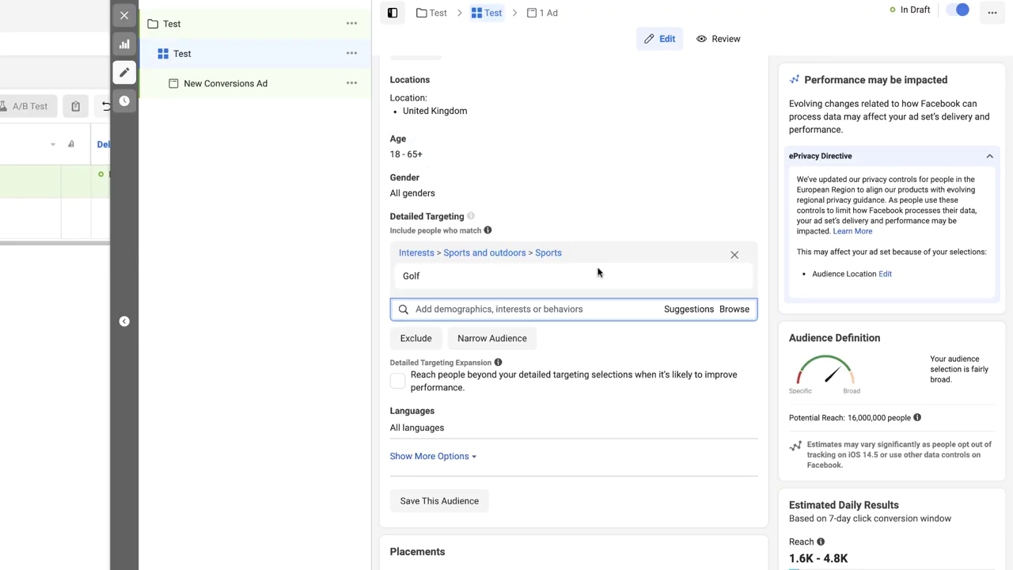
pyautogui.click(678, 312)
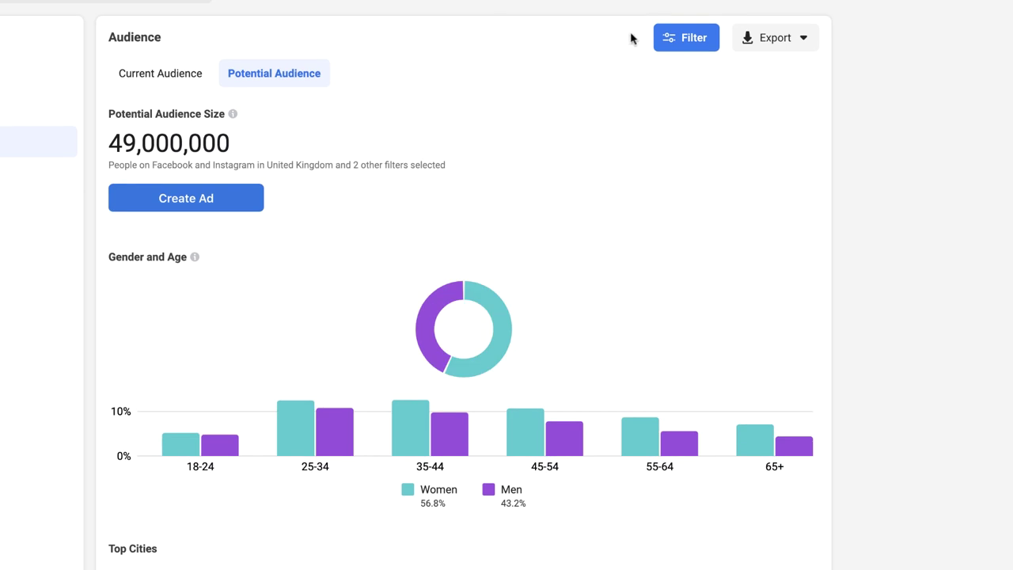
# - Add a Golf Magazine interest filter, narrowing the UK audience to 550,000 people
pyautogui.click(675, 42)
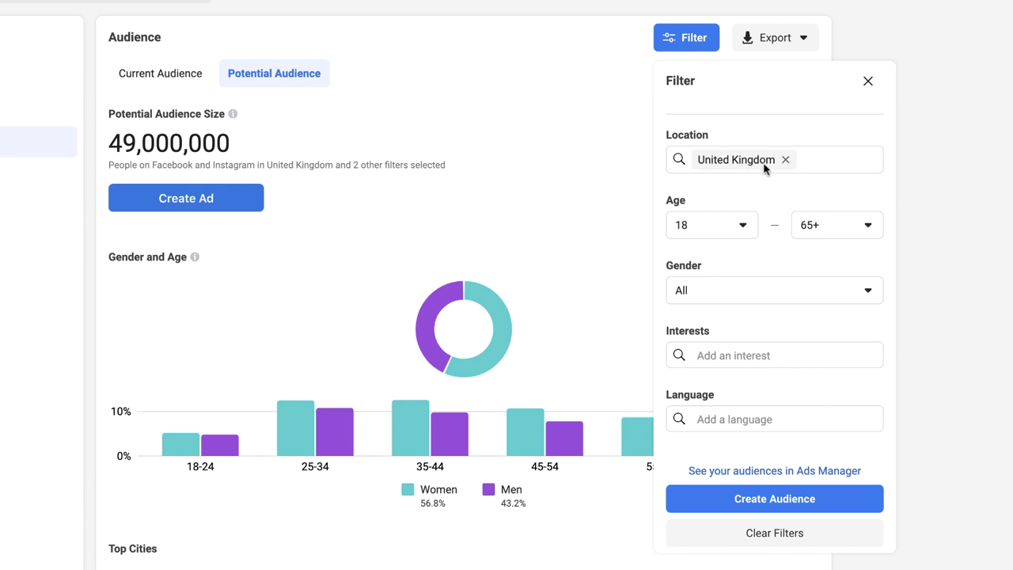
pyautogui.click(723, 355)
pyautogui.write('golf ma')
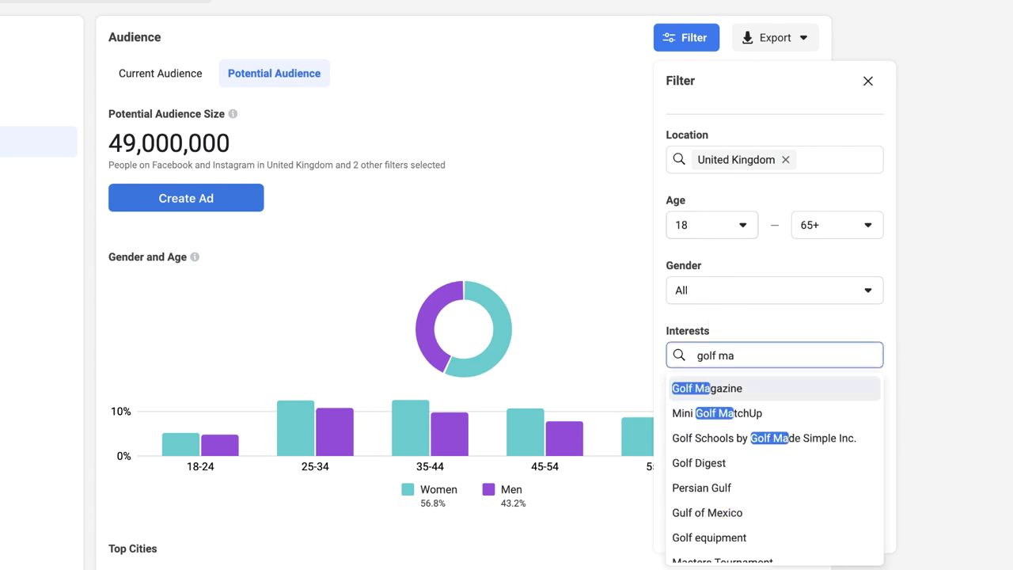
pyautogui.click(753, 388)
pyautogui.click(883, 198)
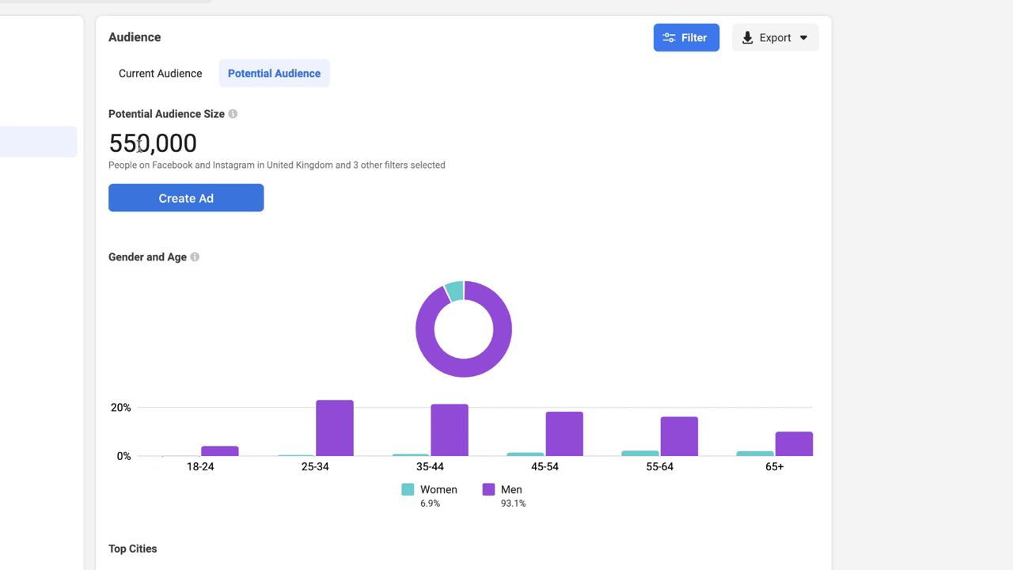
pyautogui.scroll(-12, 841, 62)
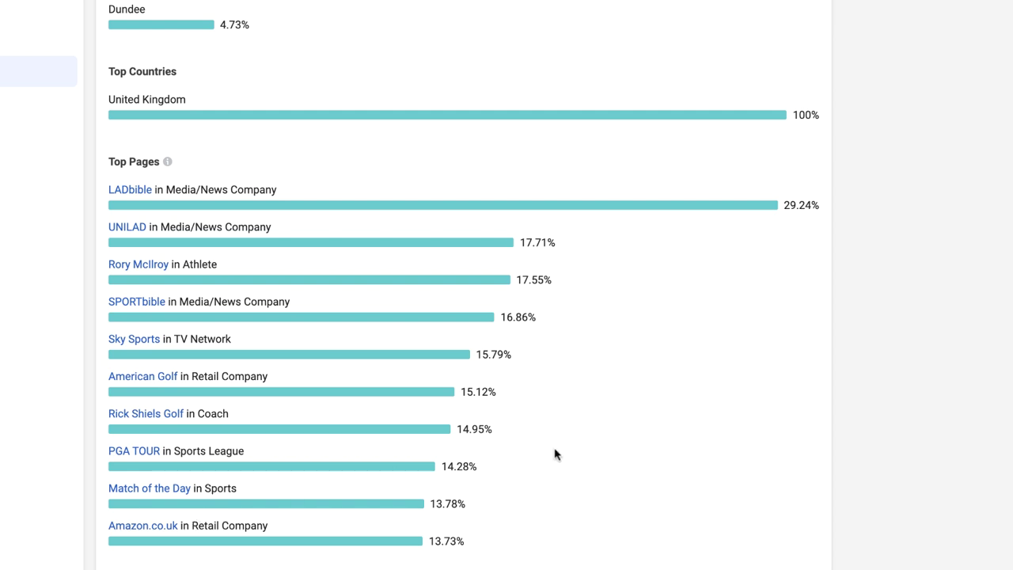
pyautogui.scroll(10, 554, 453)
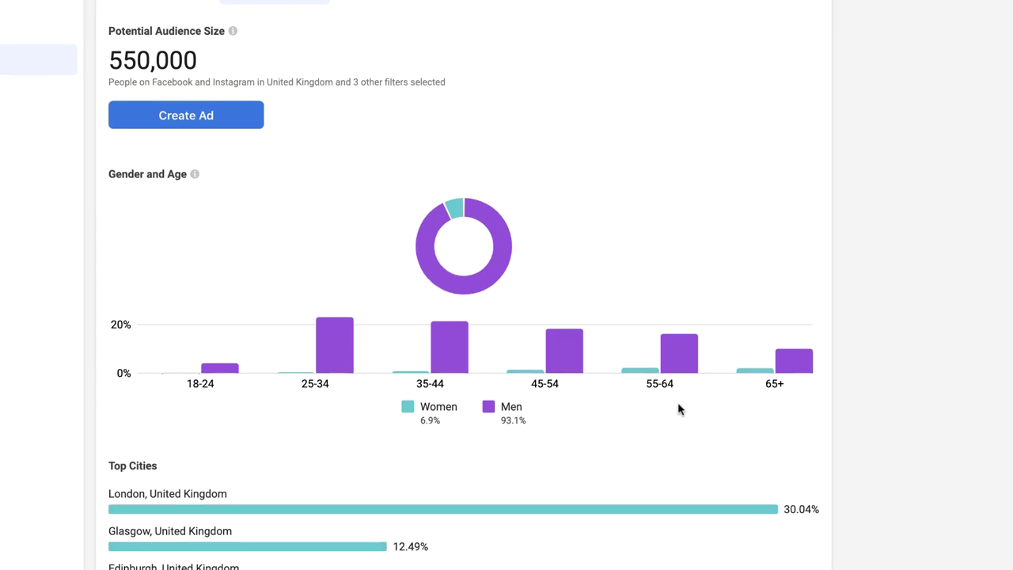